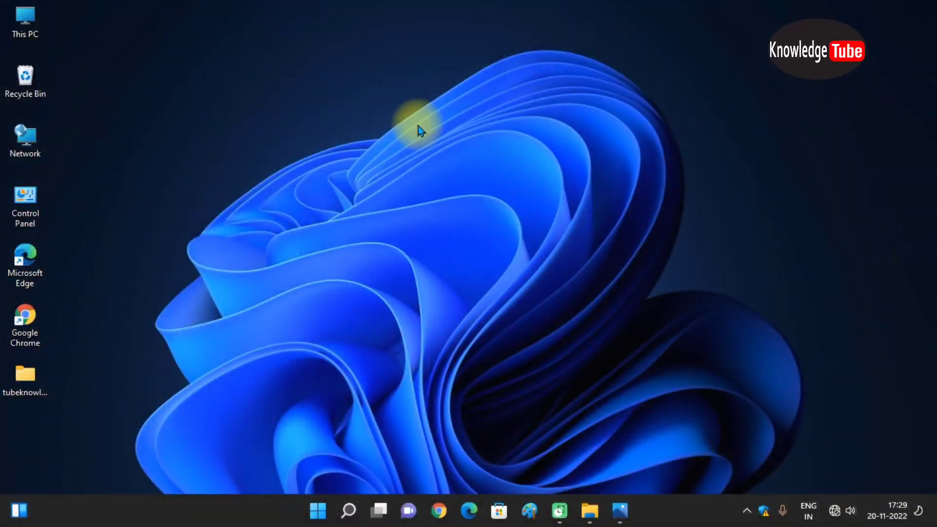
Step: Refresh the desktop
click(418, 130)
right_click(420, 130)
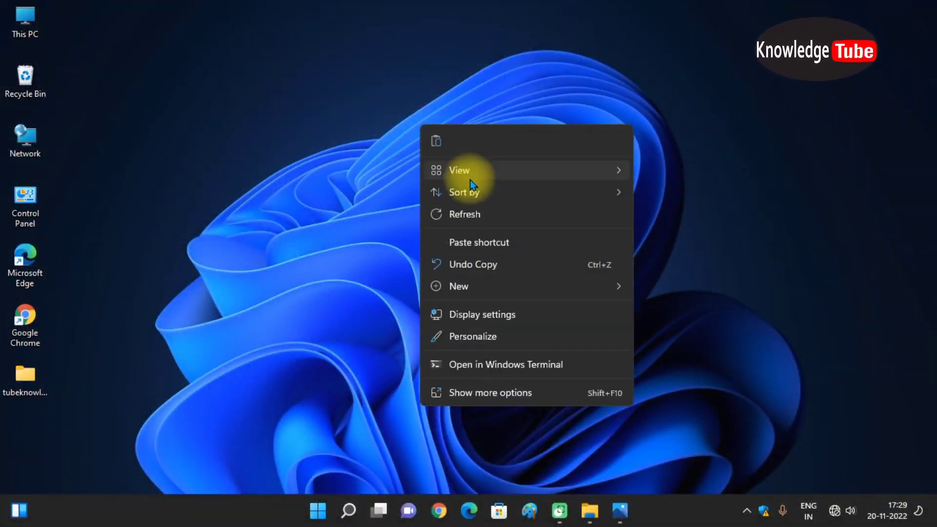
click(470, 212)
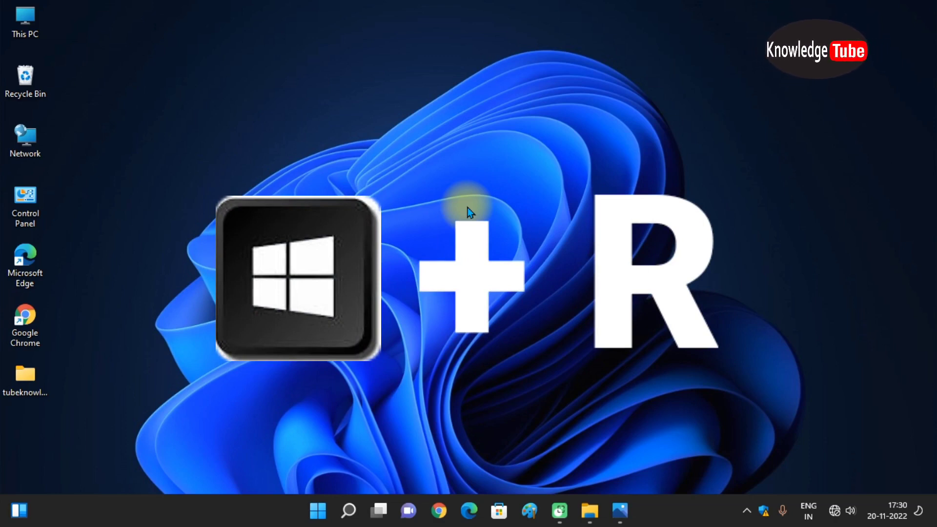
Step: Open Disk Management by running DISKMGMT.MSC and maximize its window
key(super+r)
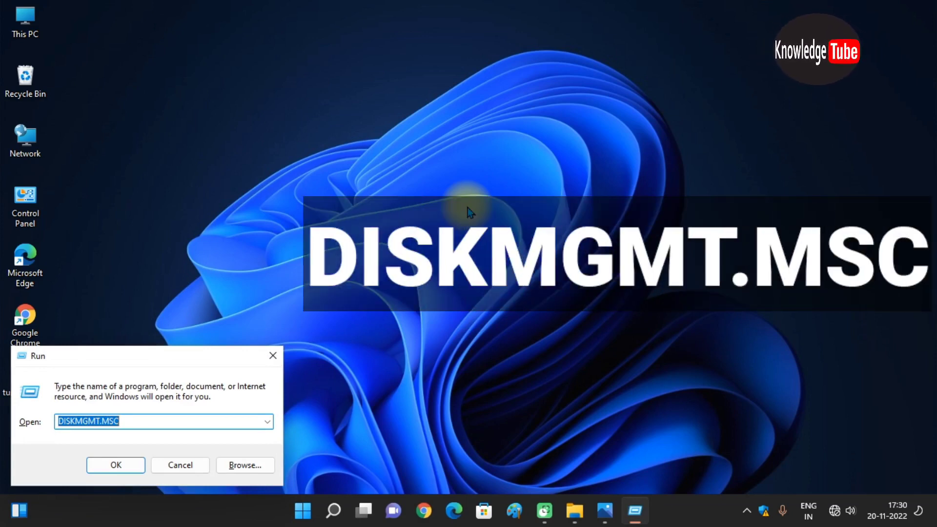
text(DISK)
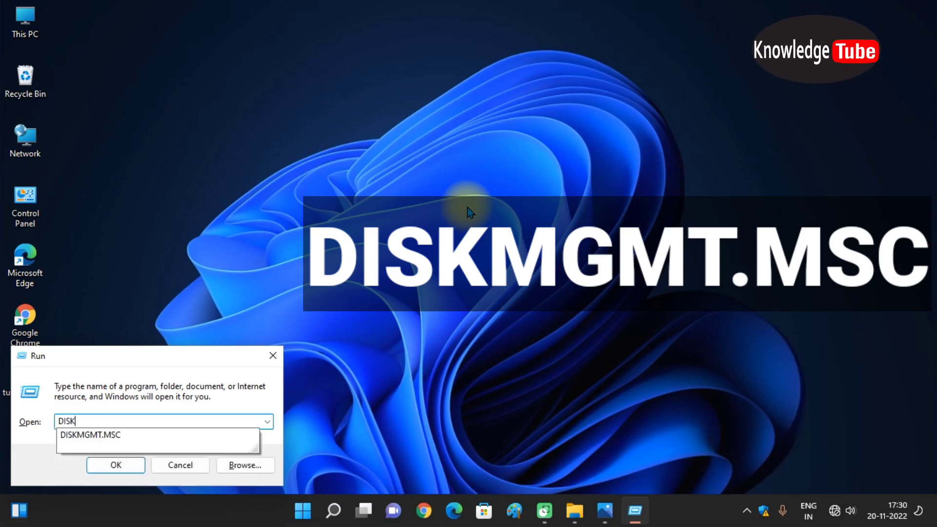
text(MGM)
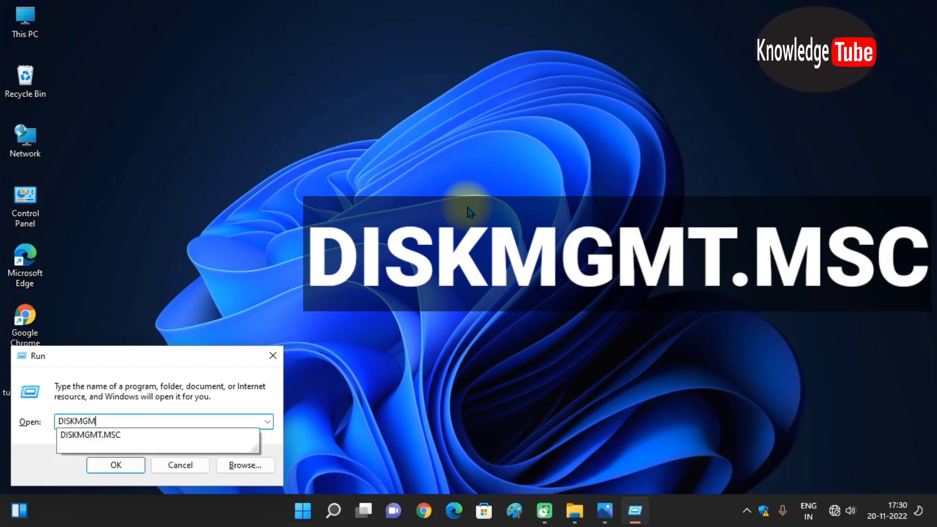
text(T.)
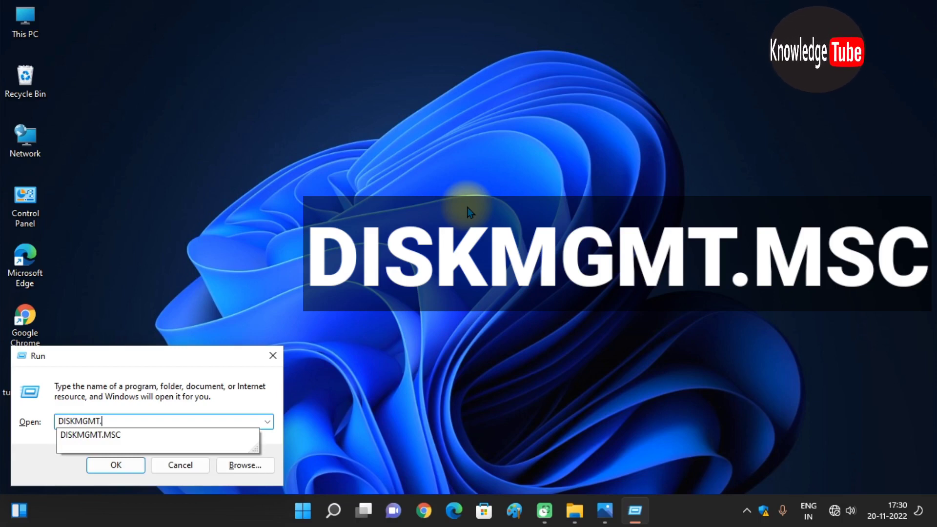
text(MSC)
key(Return)
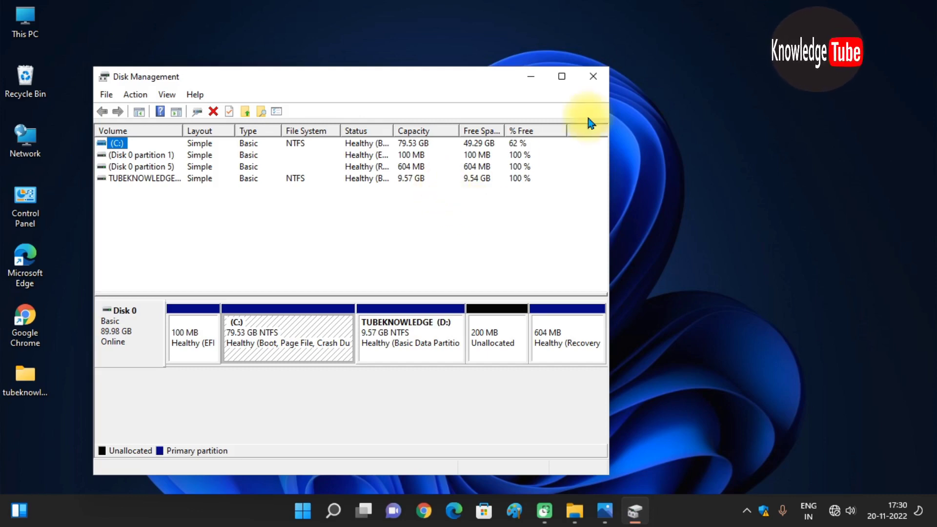
click(565, 80)
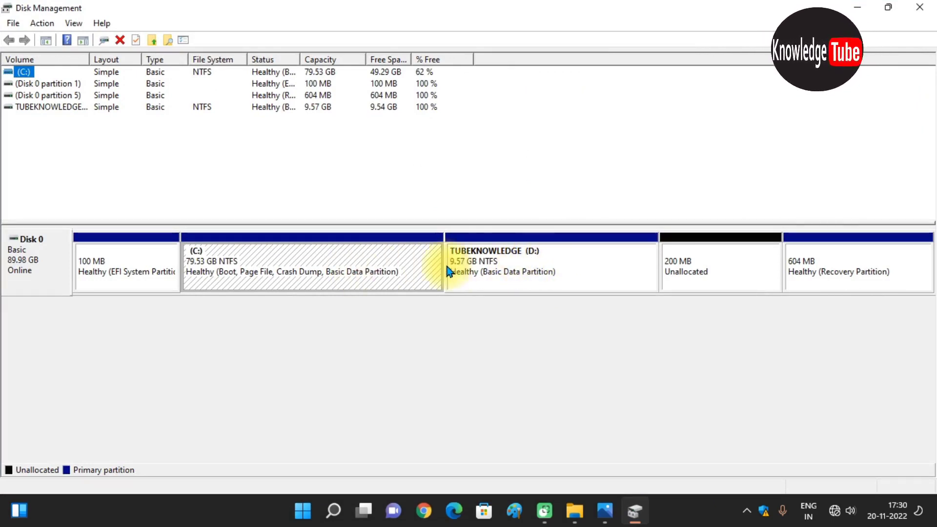
click(323, 275)
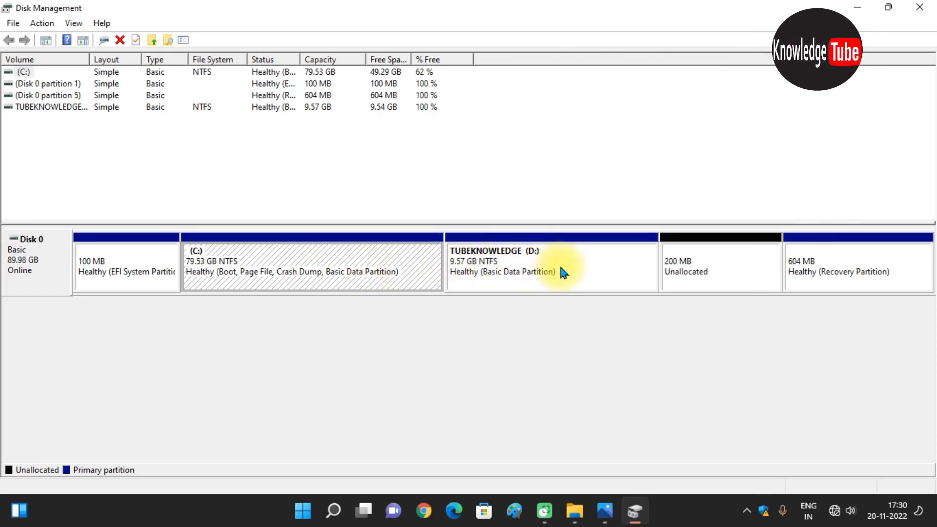
right_click(402, 280)
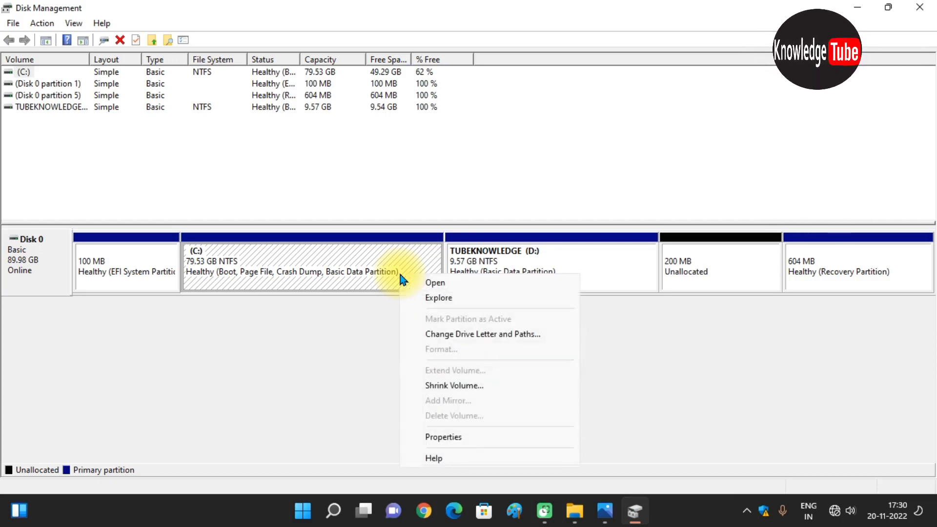
right_click(318, 264)
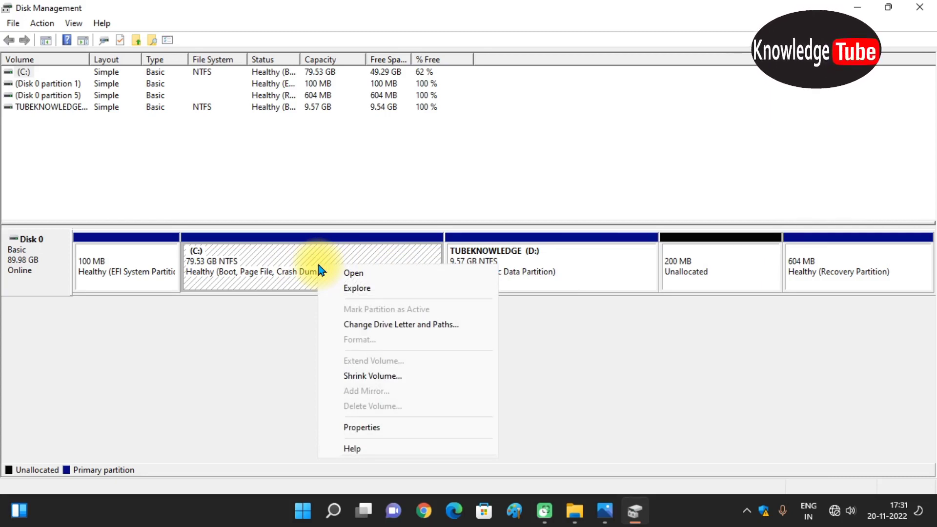
click(275, 267)
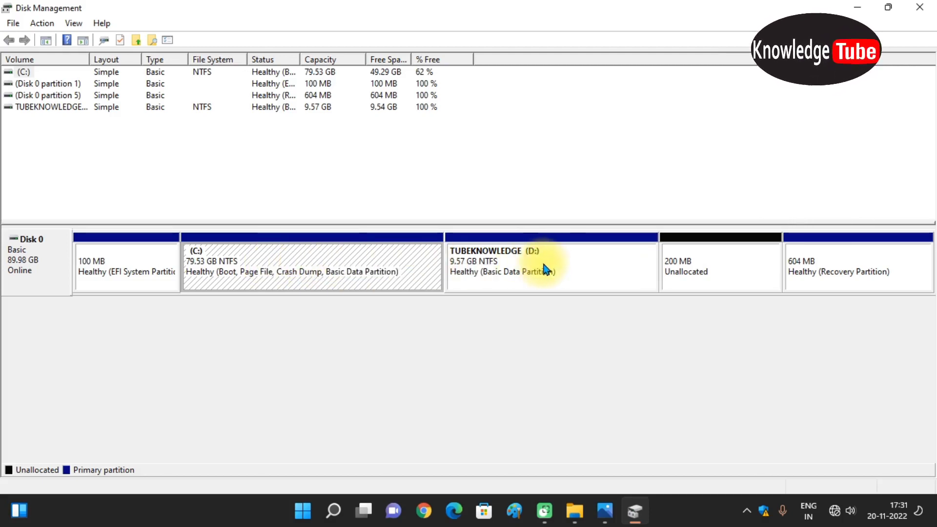
Step: Shrink the C: volume by 5000 MB
right_click(345, 270)
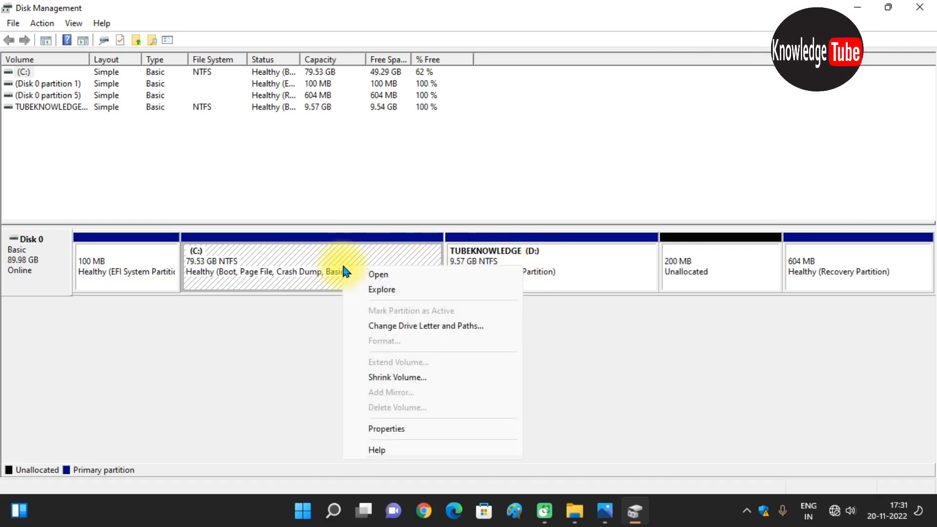
click(397, 378)
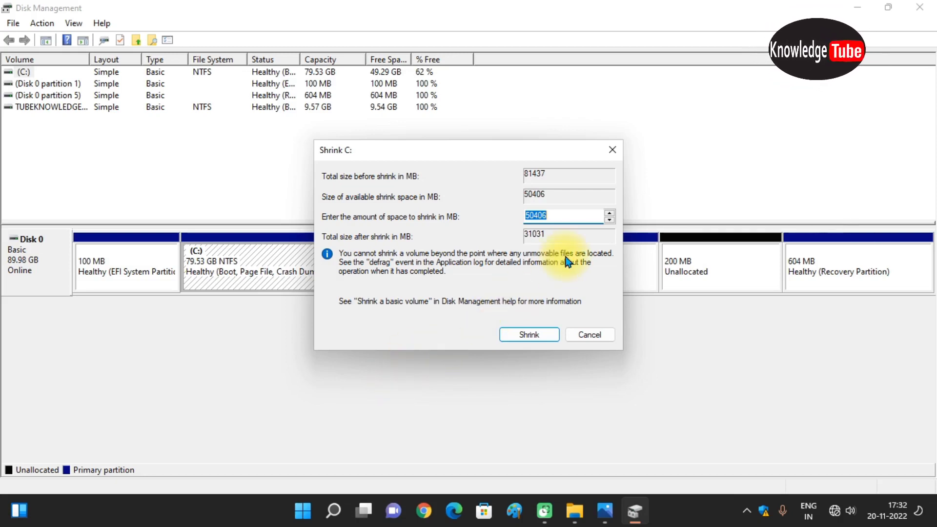
click(563, 218)
key(BackSpace)
key(BackSpace)
key(BackSpace)
key(BackSpace)
key(BackSpace)
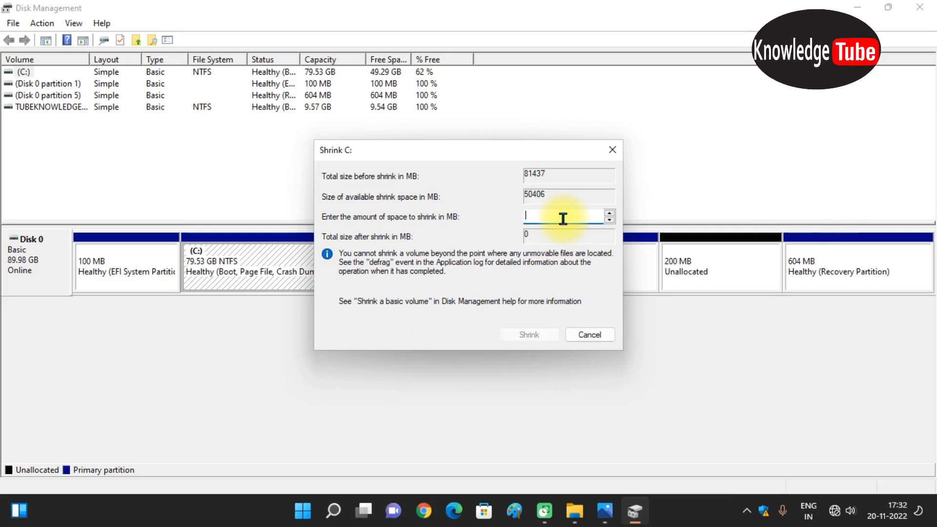
text(5)
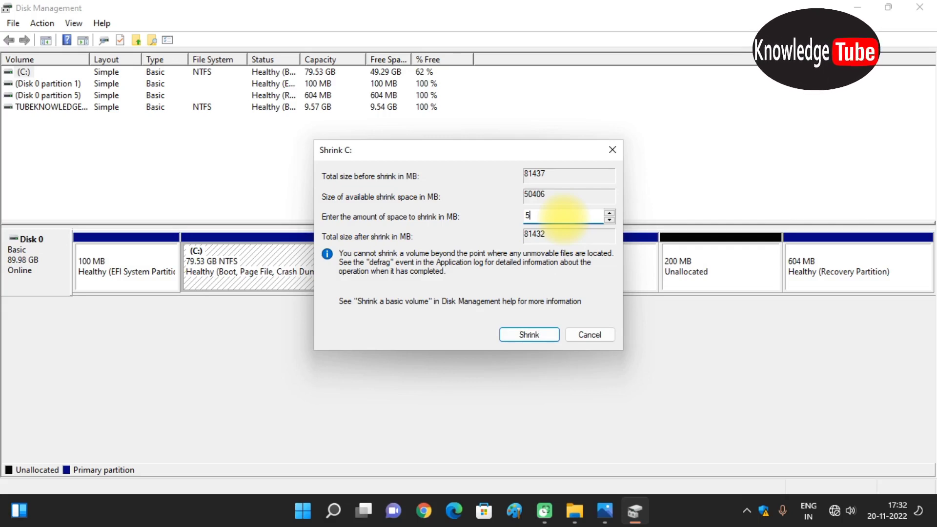
text(000)
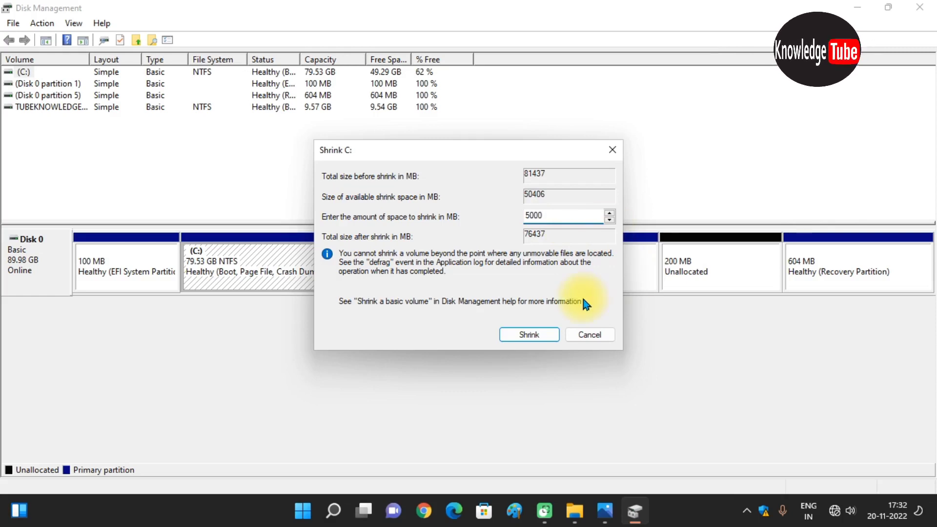
click(529, 334)
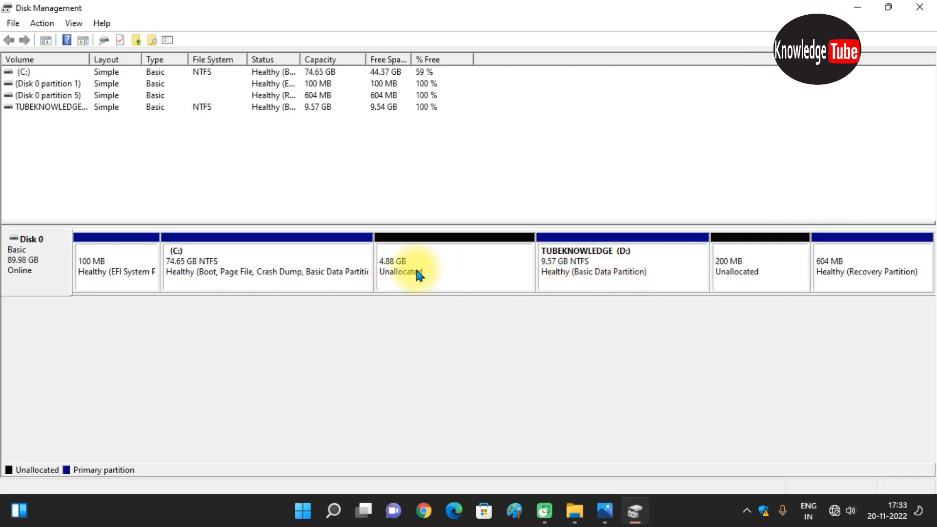
right_click(453, 266)
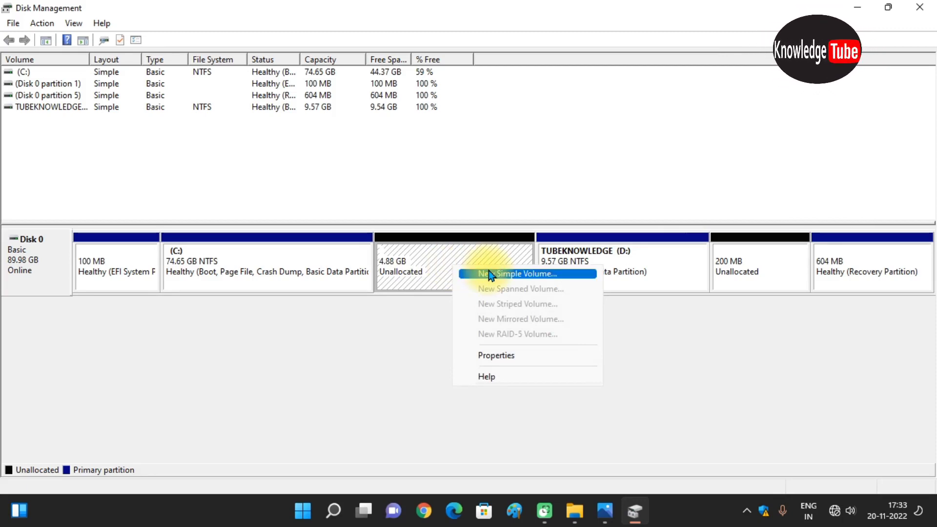
click(617, 266)
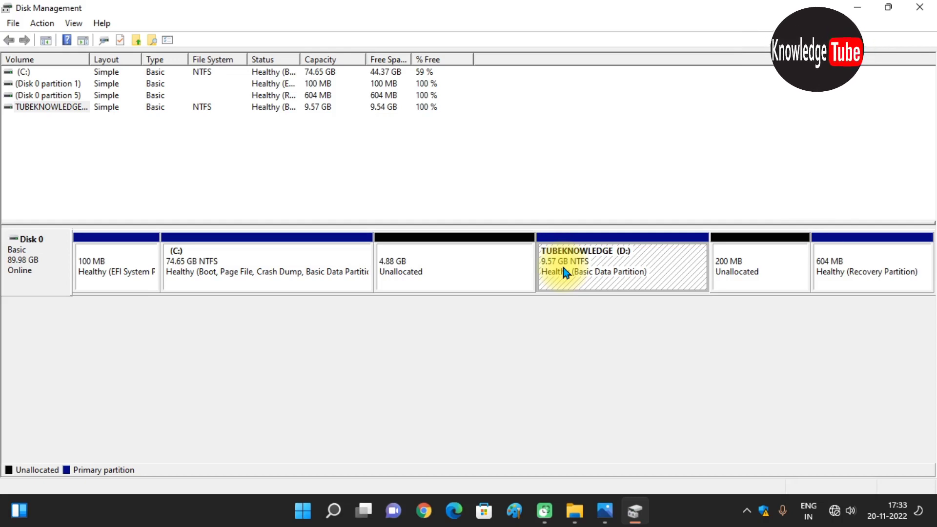
right_click(631, 271)
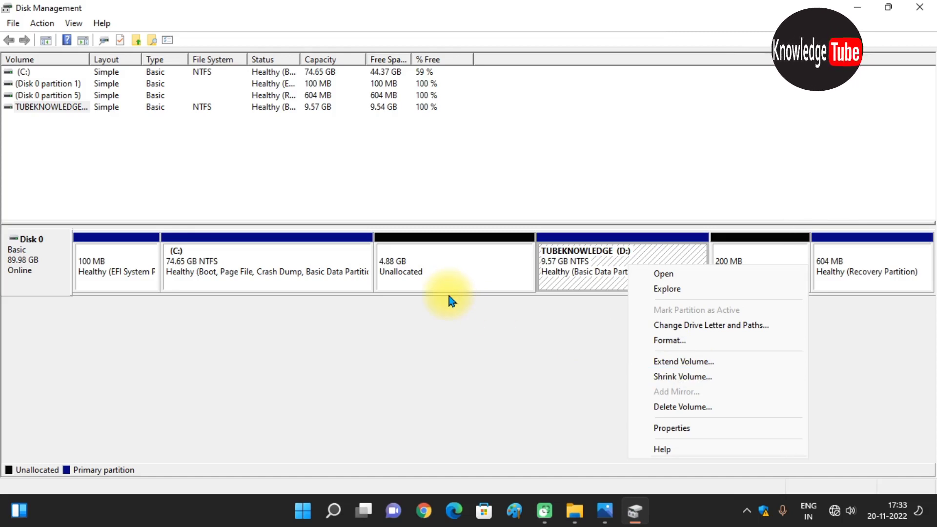
Step: Start a new simple volume in the unallocated space beside C: and accept the full size of 4999 MB
click(431, 282)
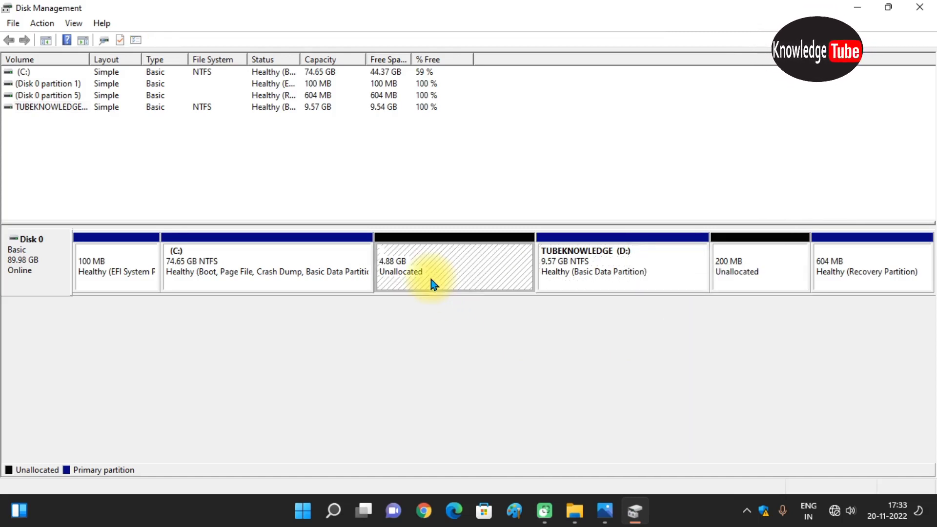
right_click(432, 283)
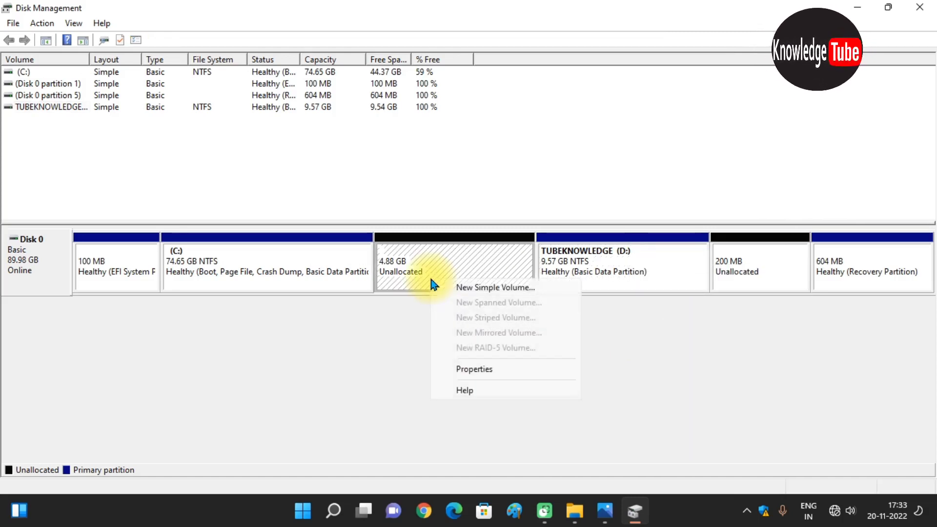
click(488, 289)
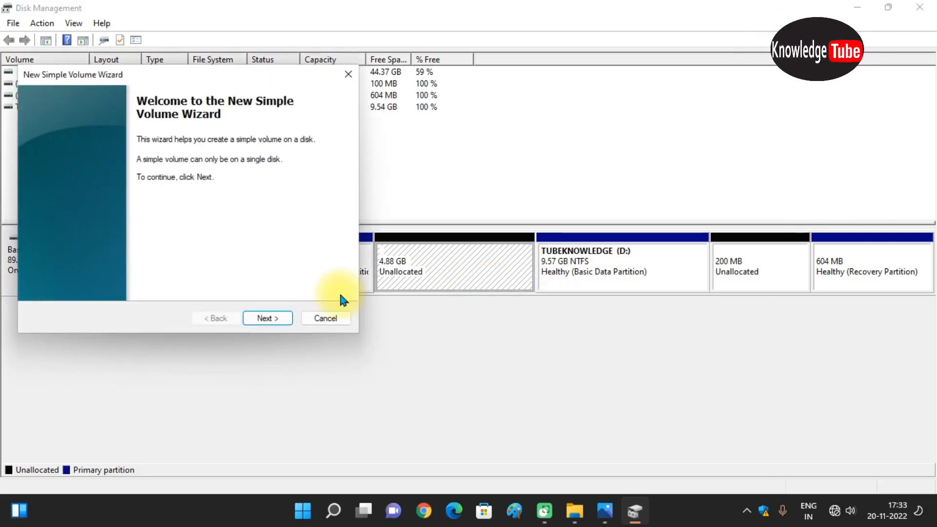
click(268, 319)
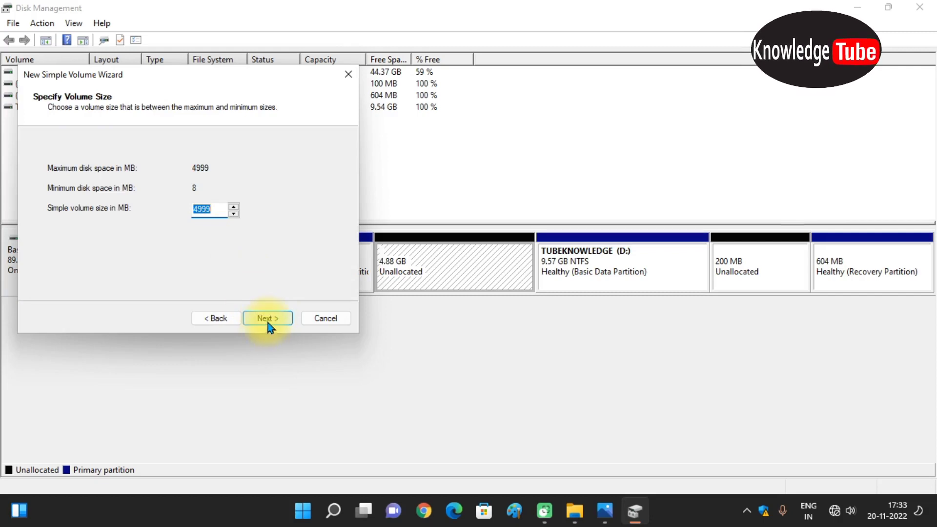
click(268, 319)
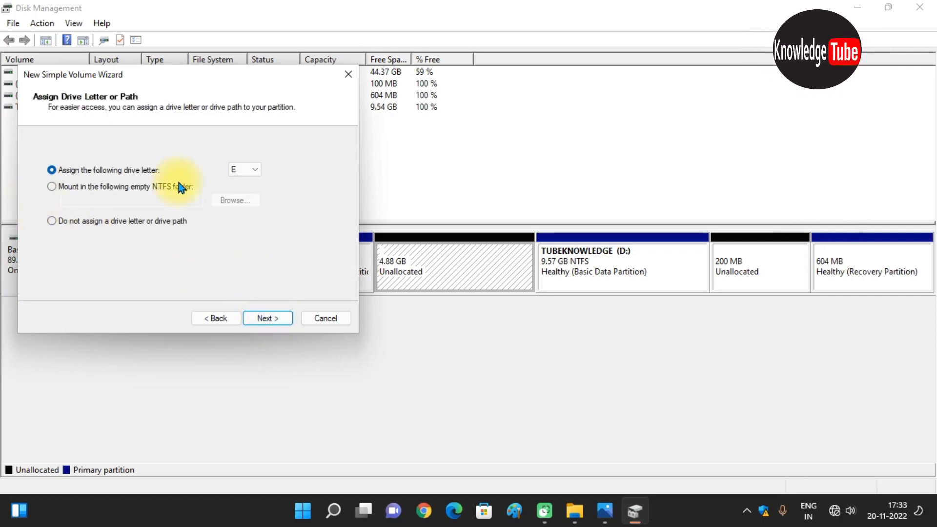
Step: Assign drive letter E to the new volume and continue to the format settings
click(248, 171)
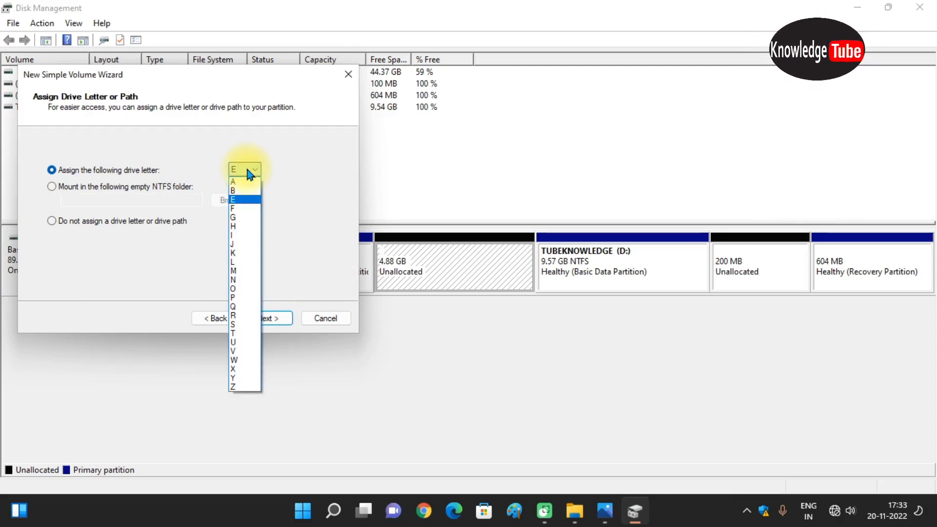
click(241, 200)
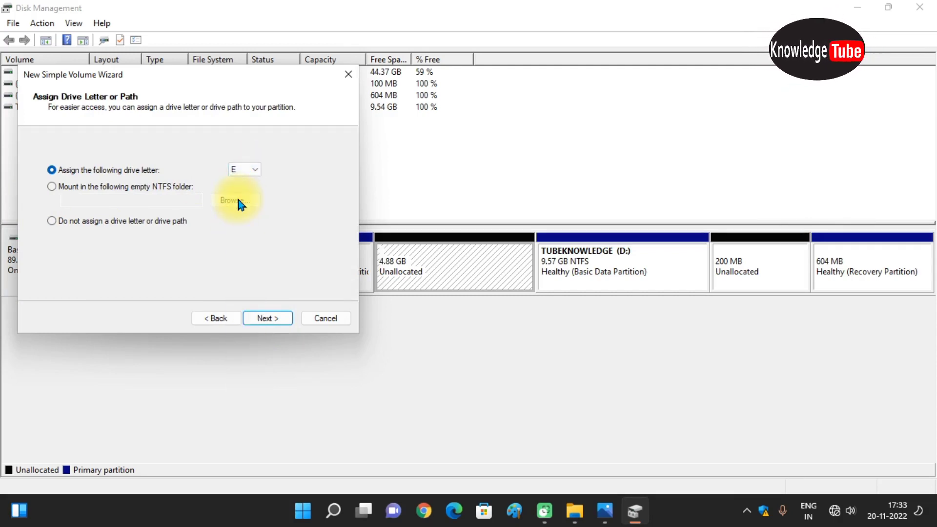
click(267, 318)
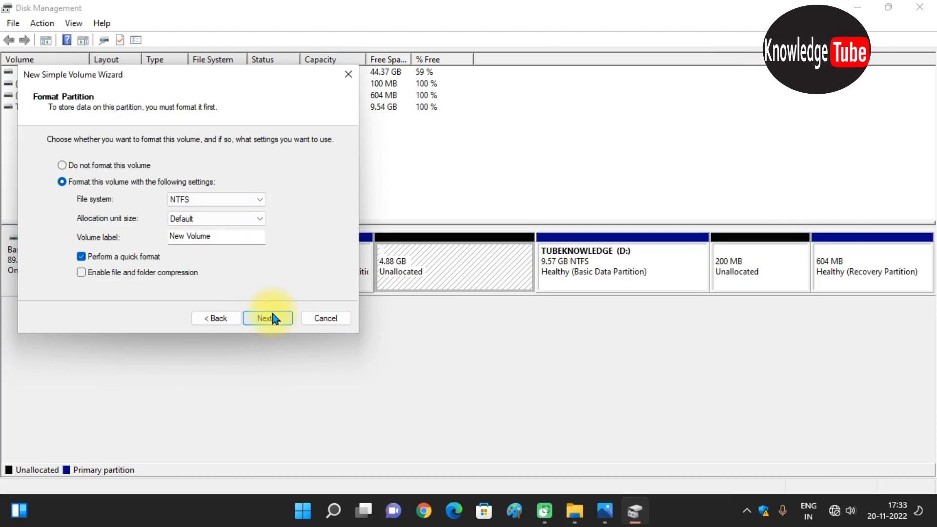
Step: Keep NTFS as the file system with default allocation size and quick format, and finish creating the volume
click(219, 200)
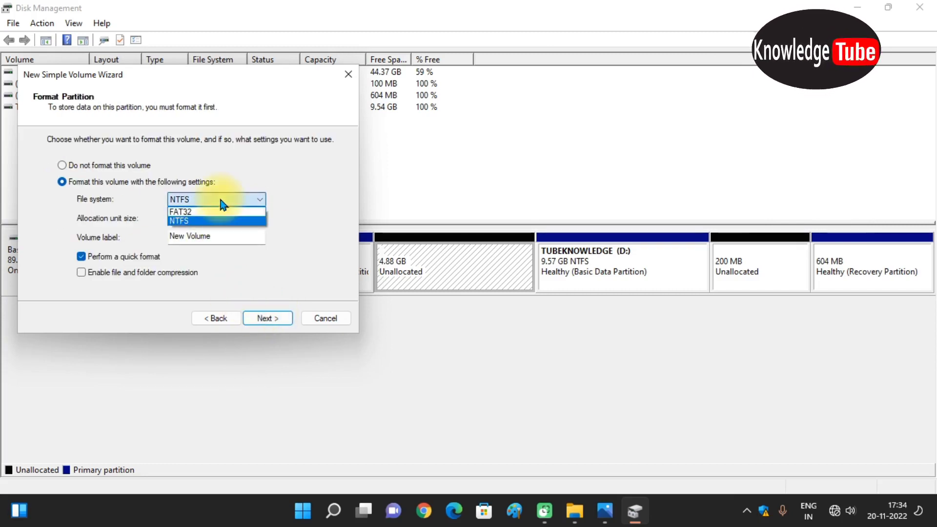
click(193, 222)
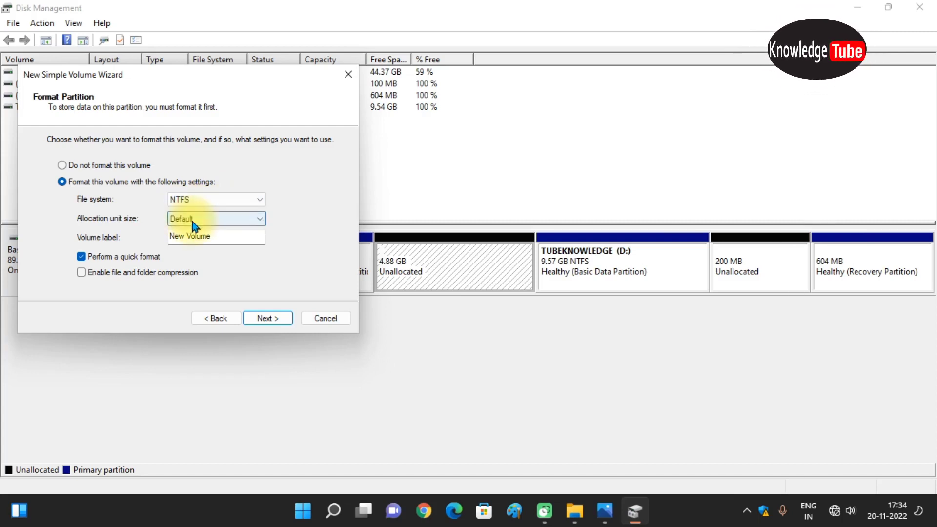
click(269, 319)
click(271, 319)
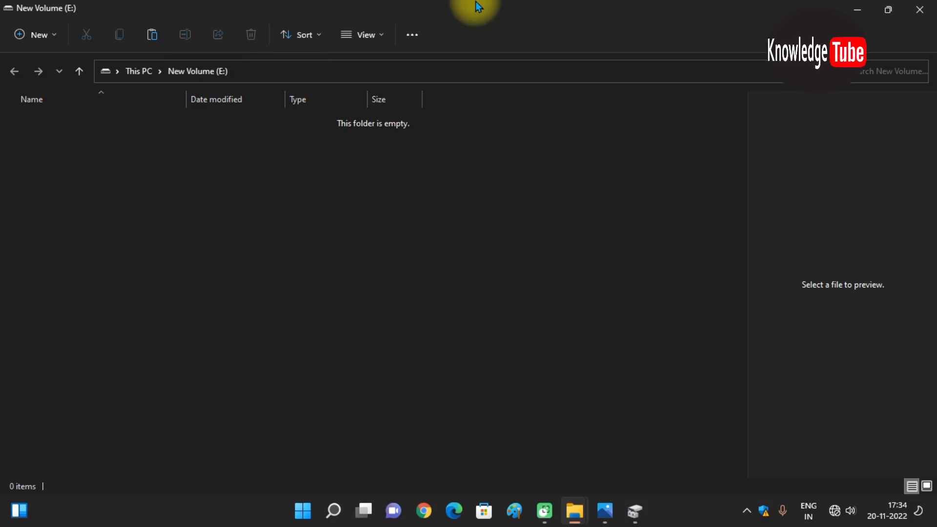
Step: Close the new drive's folder window, select the E: volume on Disk 0, and close Disk Management
click(921, 12)
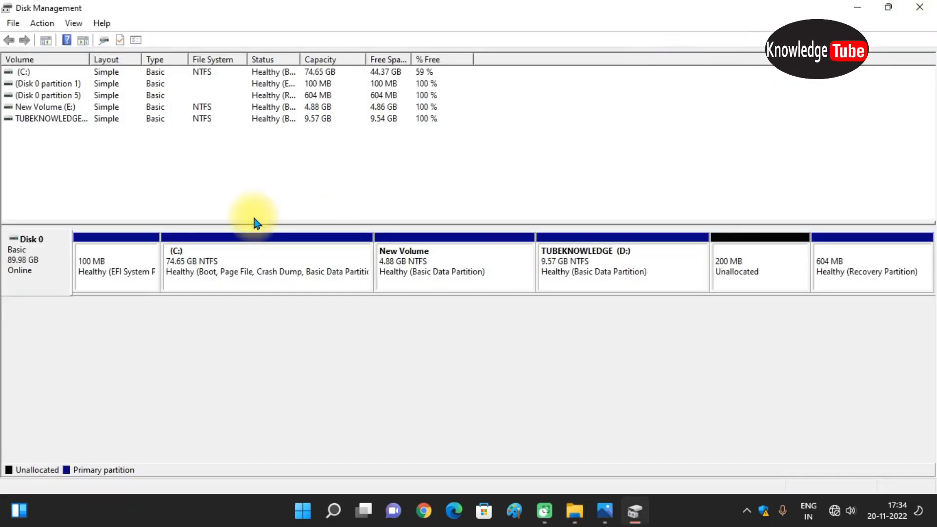
click(438, 273)
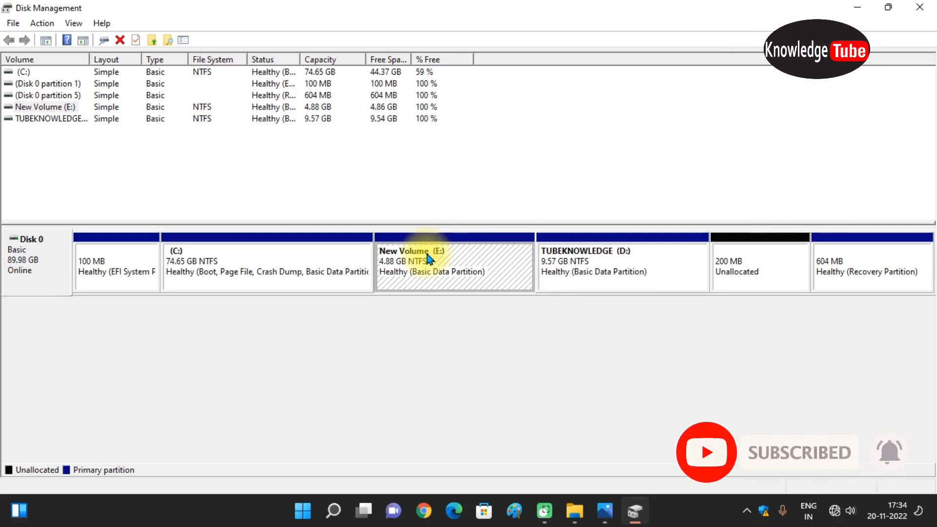
click(919, 7)
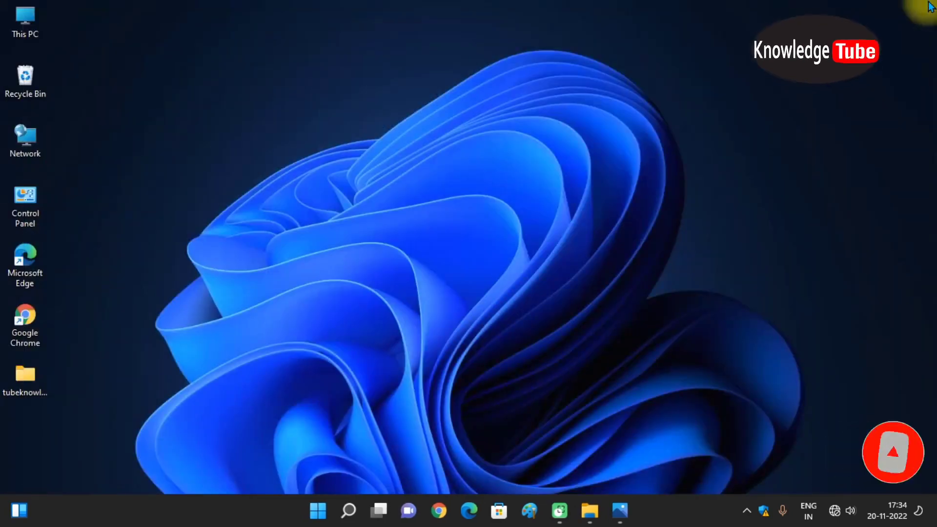